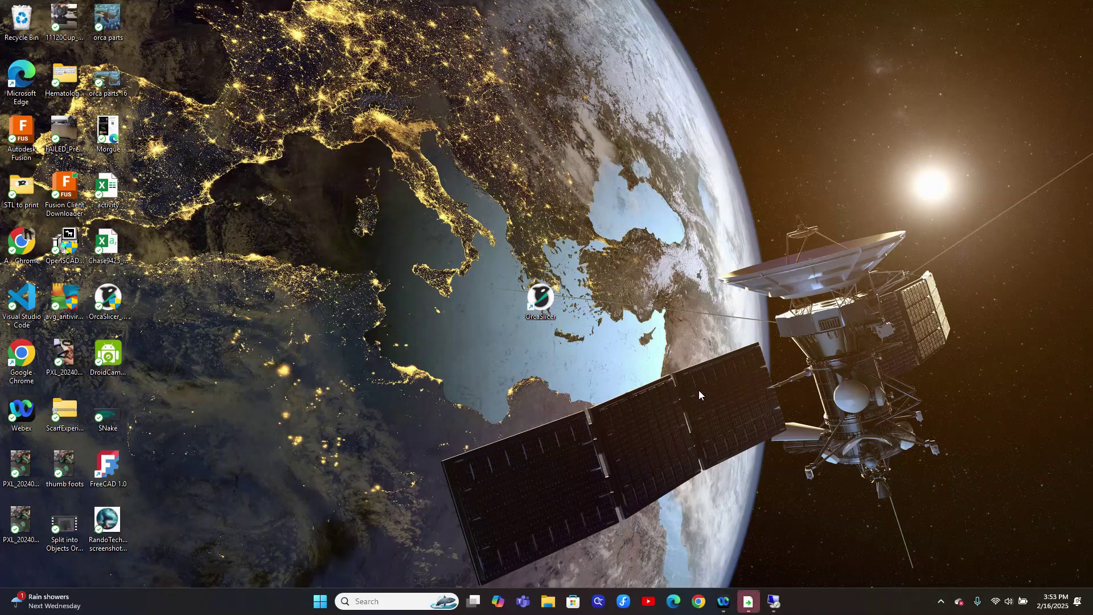
Step: Switch to the remote PC and bring back Edge with the OctoPrint Windows 11 search results
click(774, 603)
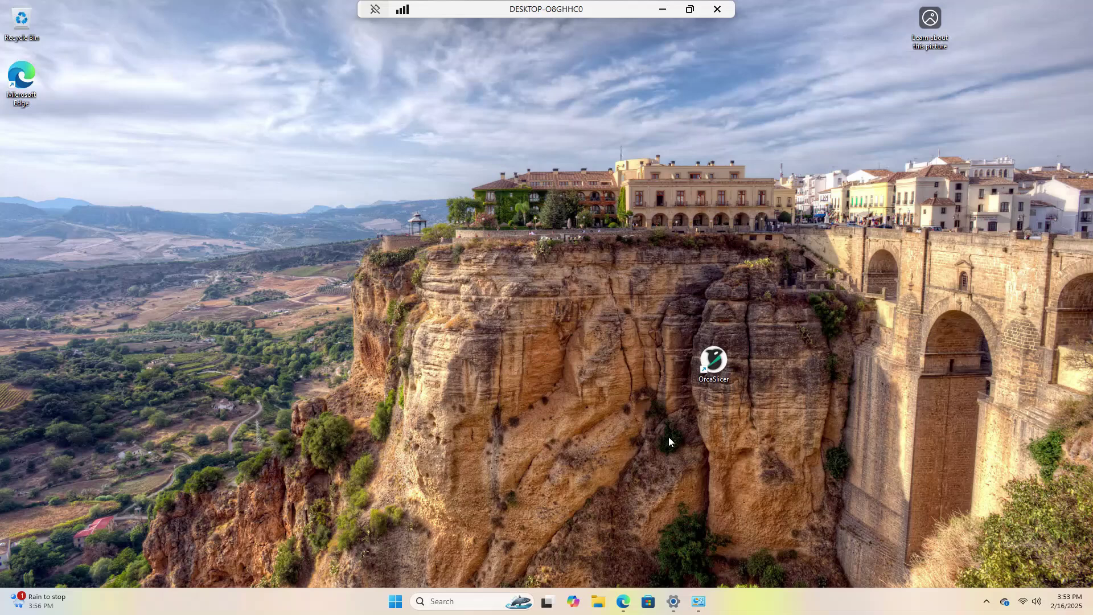
click(623, 604)
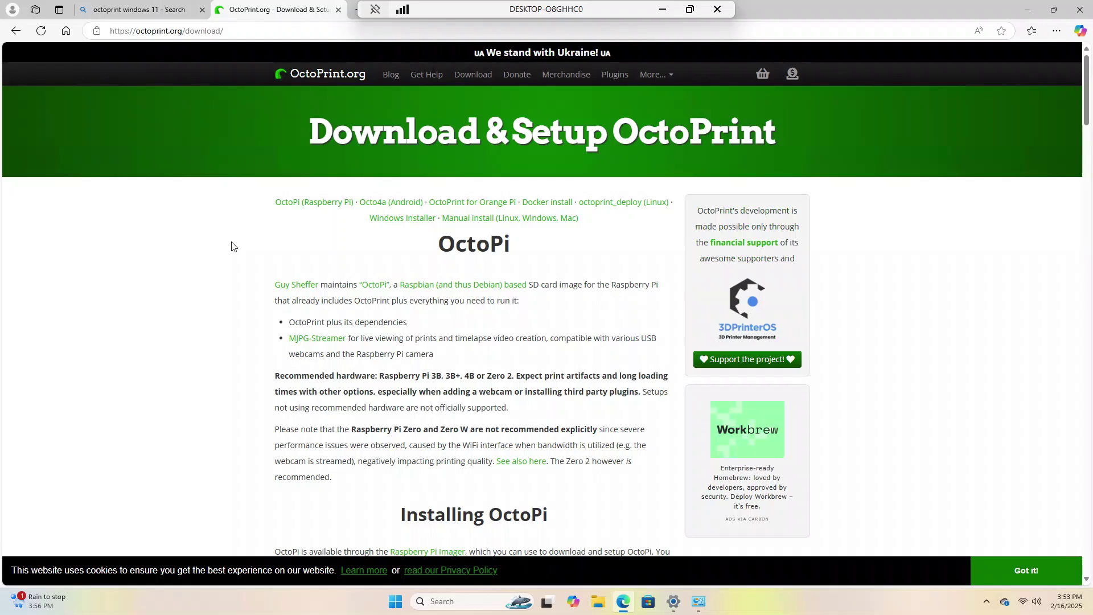
scroll(366, 251, down, 2)
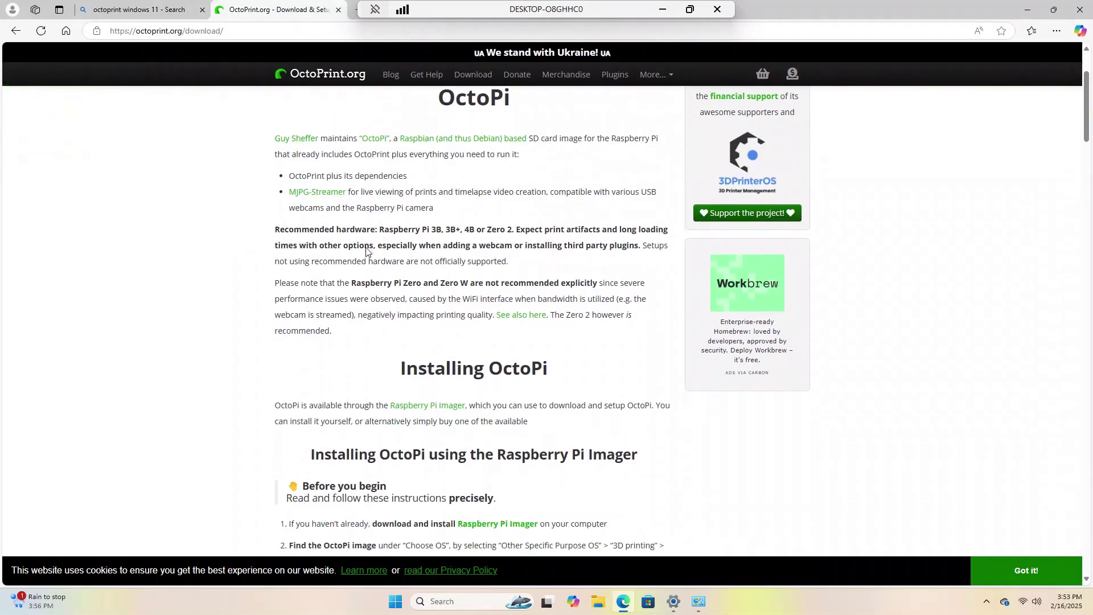
scroll(365, 252, down, 1)
scroll(367, 248, down, 1)
scroll(367, 247, down, 2)
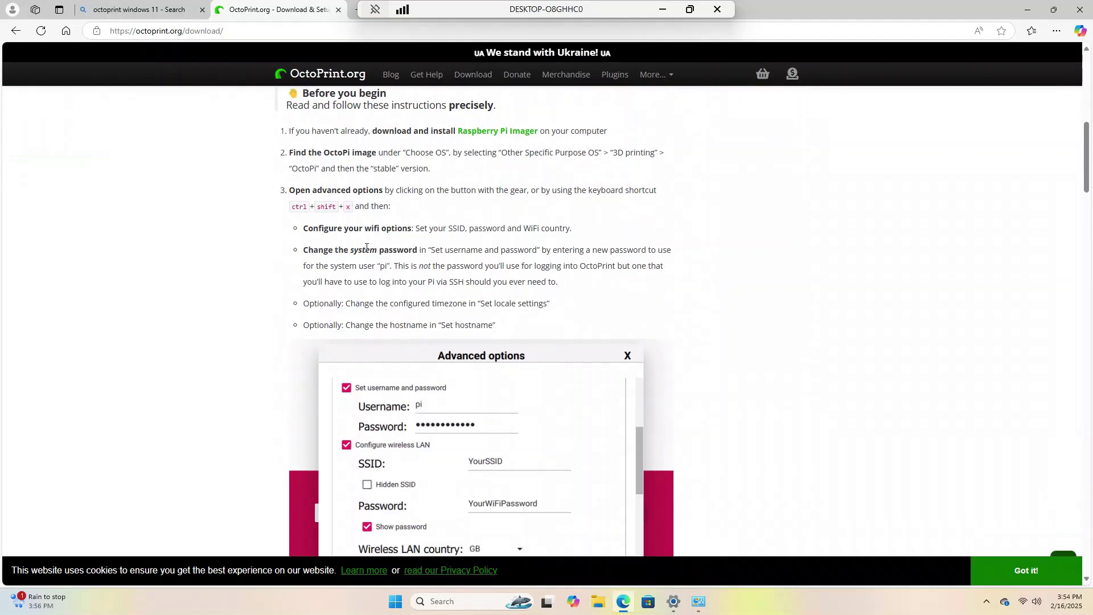
scroll(366, 248, down, 2)
scroll(366, 247, down, 2)
scroll(366, 248, down, 2)
scroll(366, 247, down, 1)
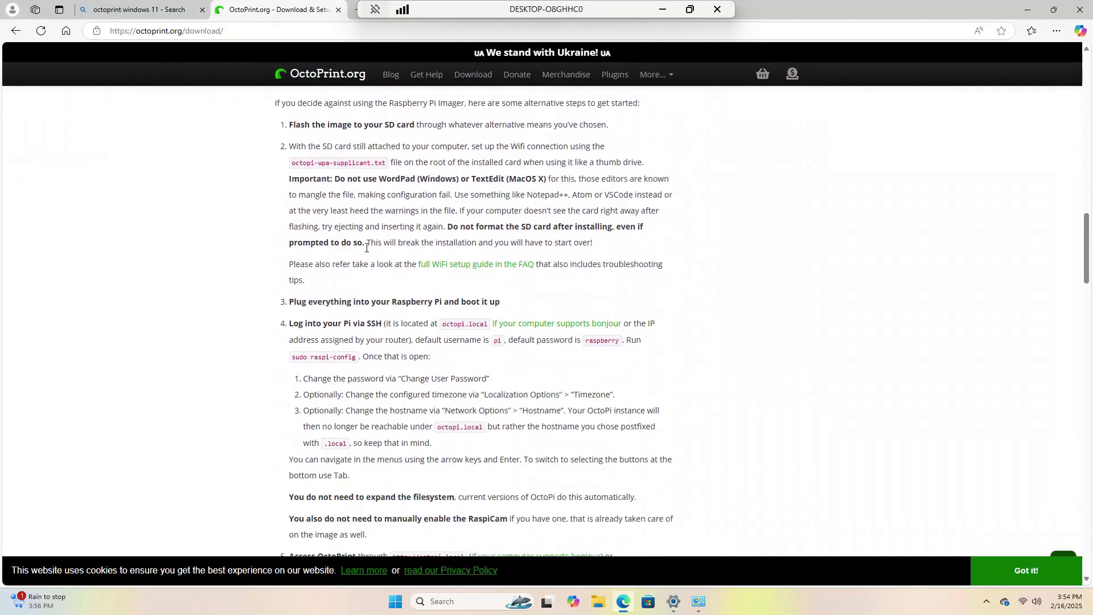
scroll(366, 247, down, 3)
scroll(367, 248, down, 2)
scroll(366, 247, down, 2)
scroll(367, 248, down, 3)
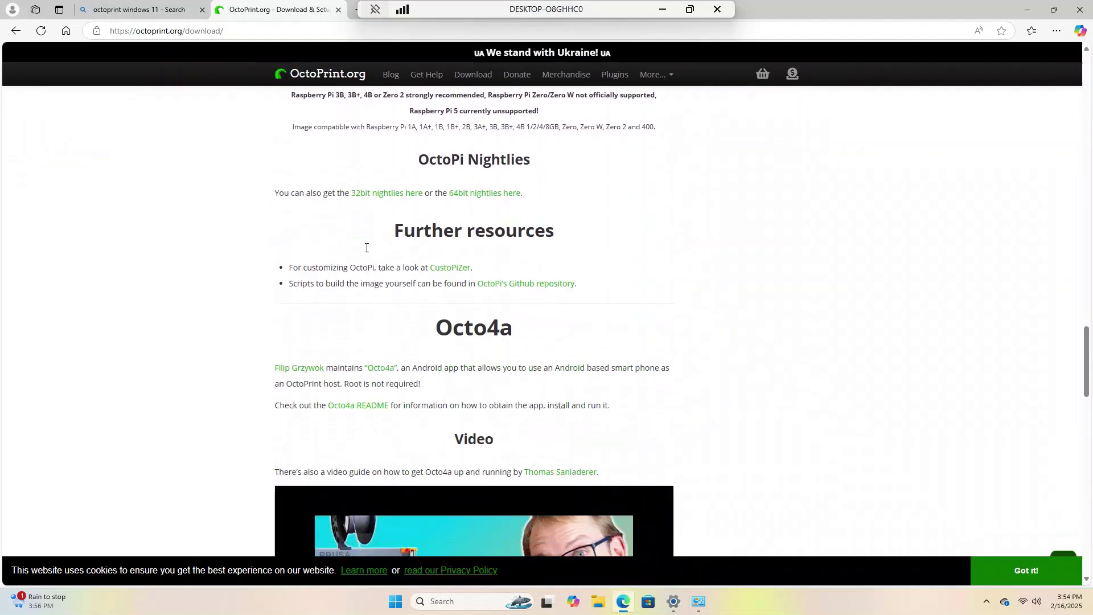
scroll(367, 248, down, 1)
scroll(367, 248, down, 1)
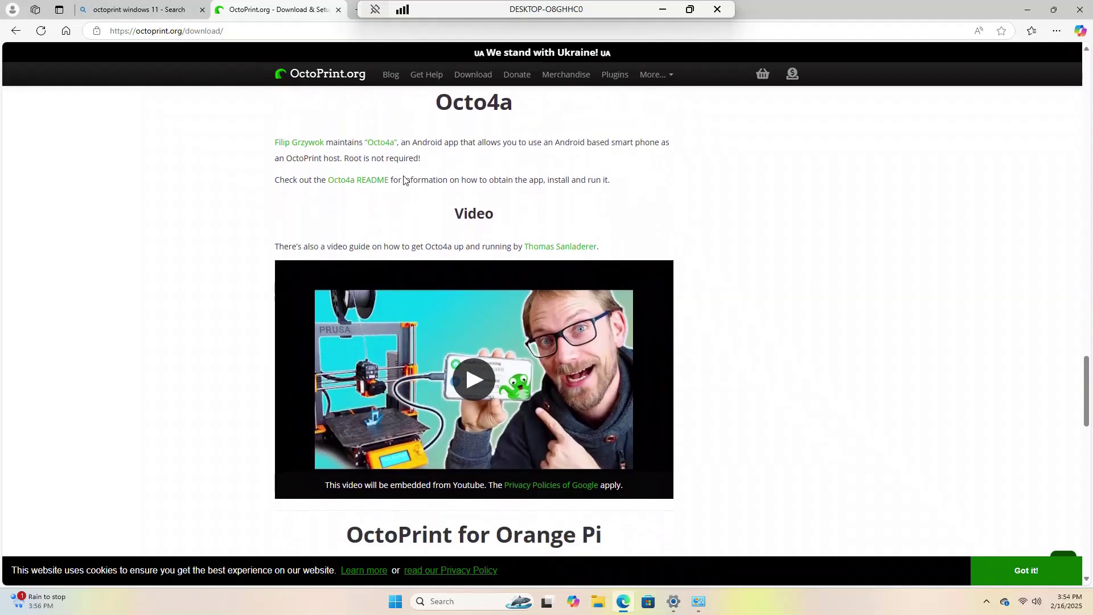
scroll(510, 142, down, 1)
scroll(509, 141, up, 1)
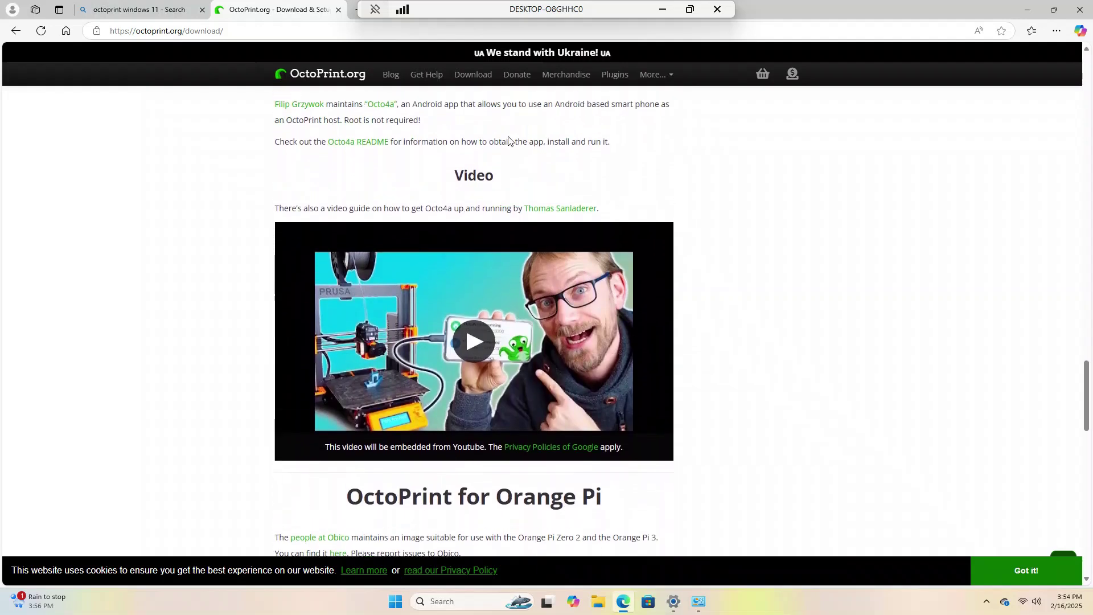
scroll(509, 141, down, 1)
scroll(510, 142, down, 1)
scroll(509, 141, down, 2)
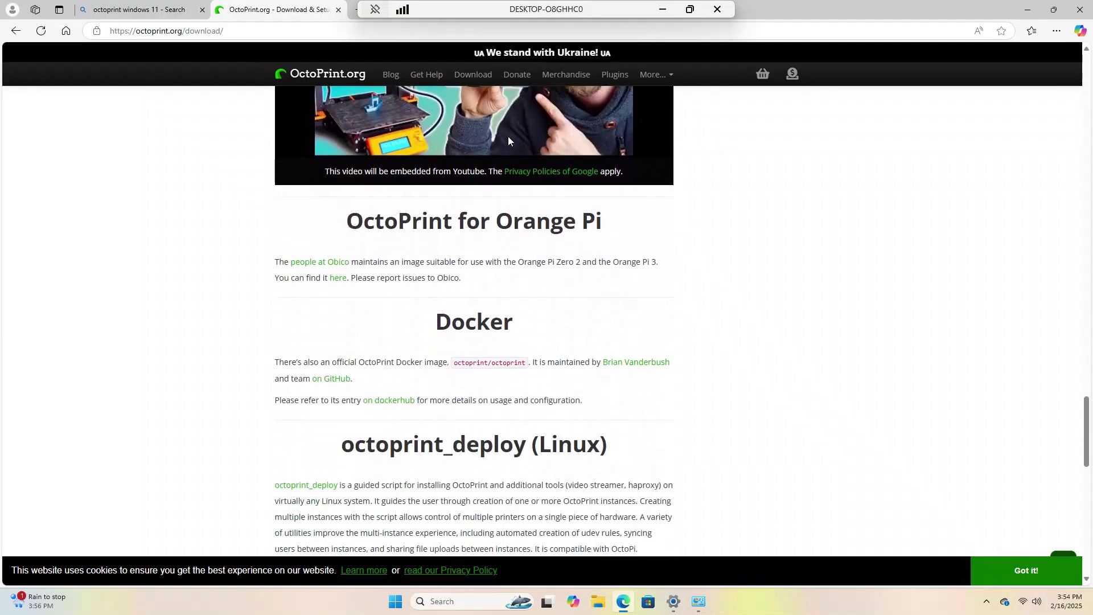
scroll(510, 141, down, 2)
scroll(510, 141, down, 2)
scroll(509, 141, down, 1)
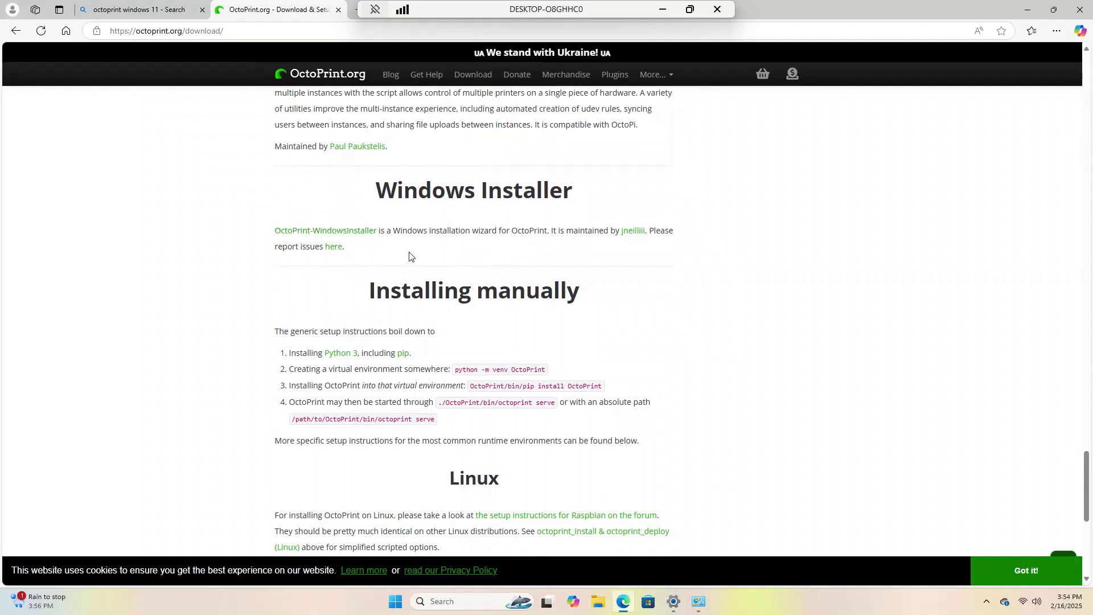
scroll(409, 256, down, 2)
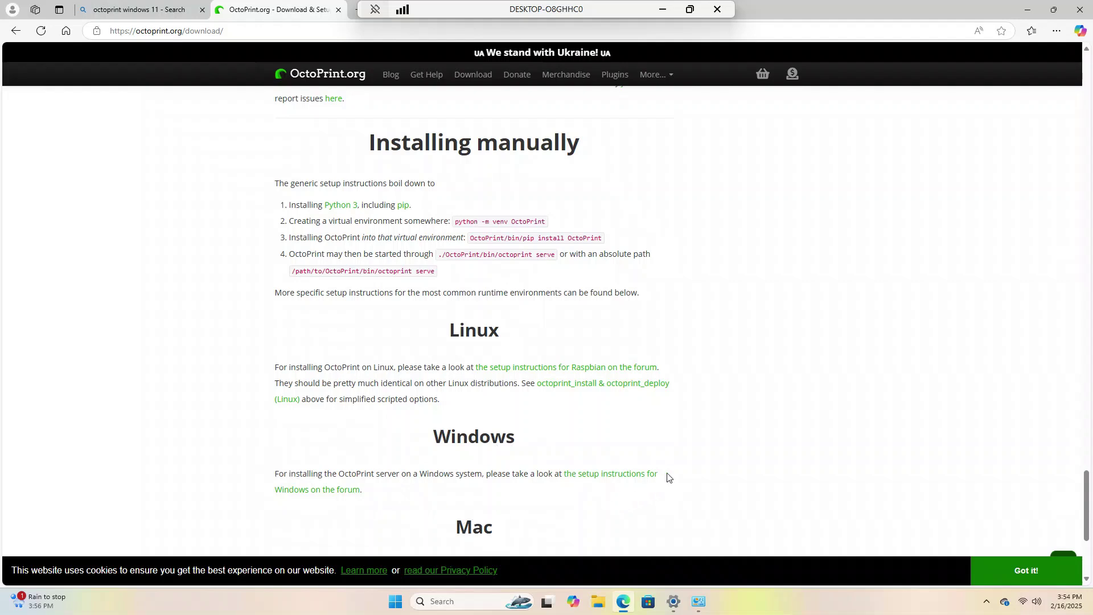
scroll(650, 446, up, 1)
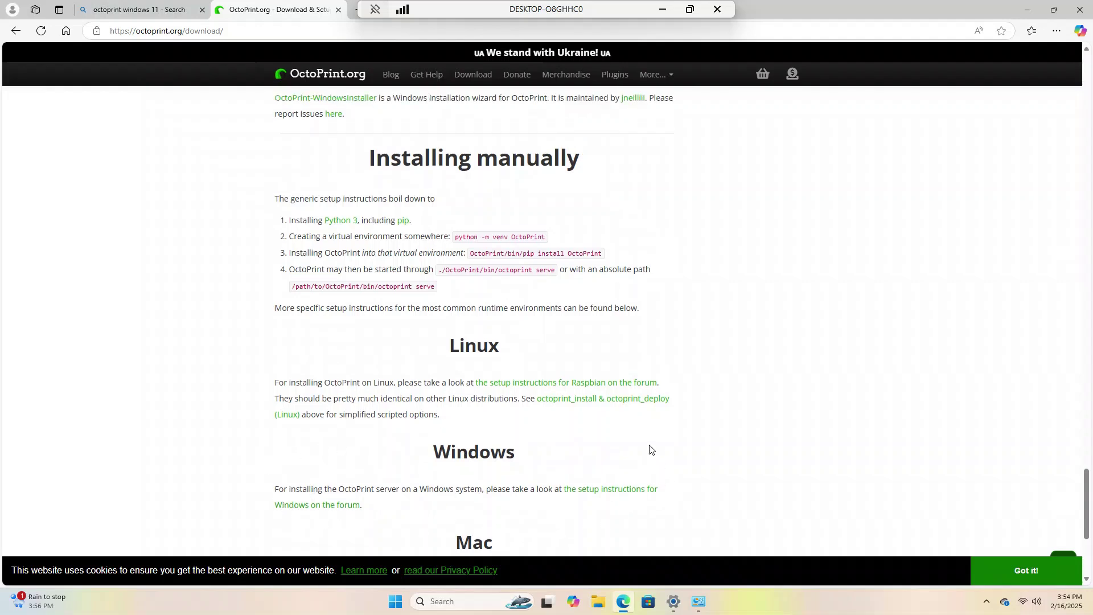
scroll(649, 447, up, 1)
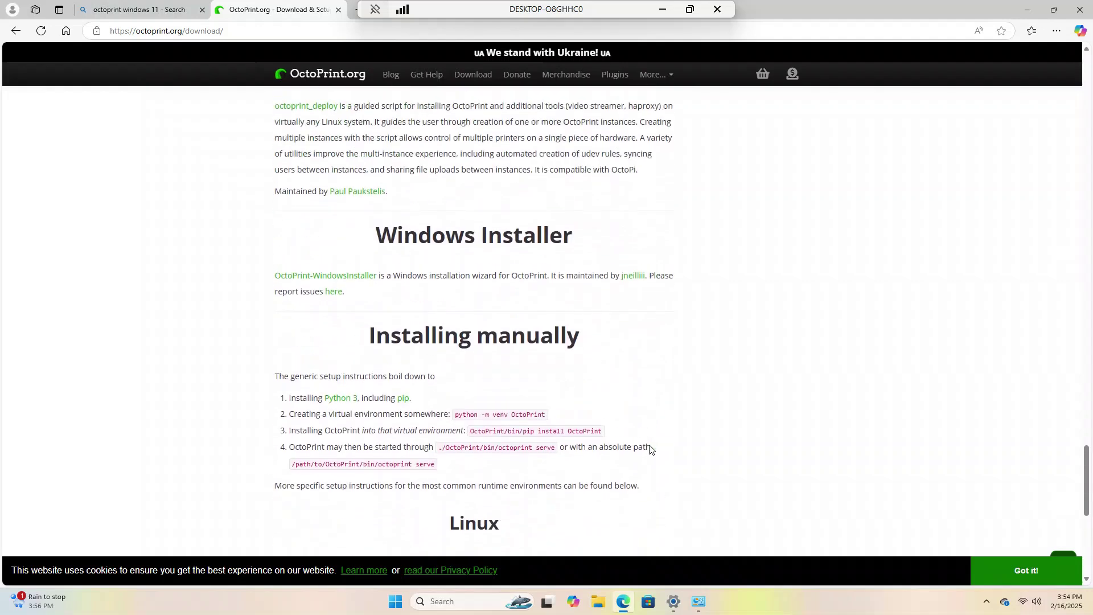
Step: Open the OctoPrint-WindowsInstaller GitHub repository from the search results
click(346, 277)
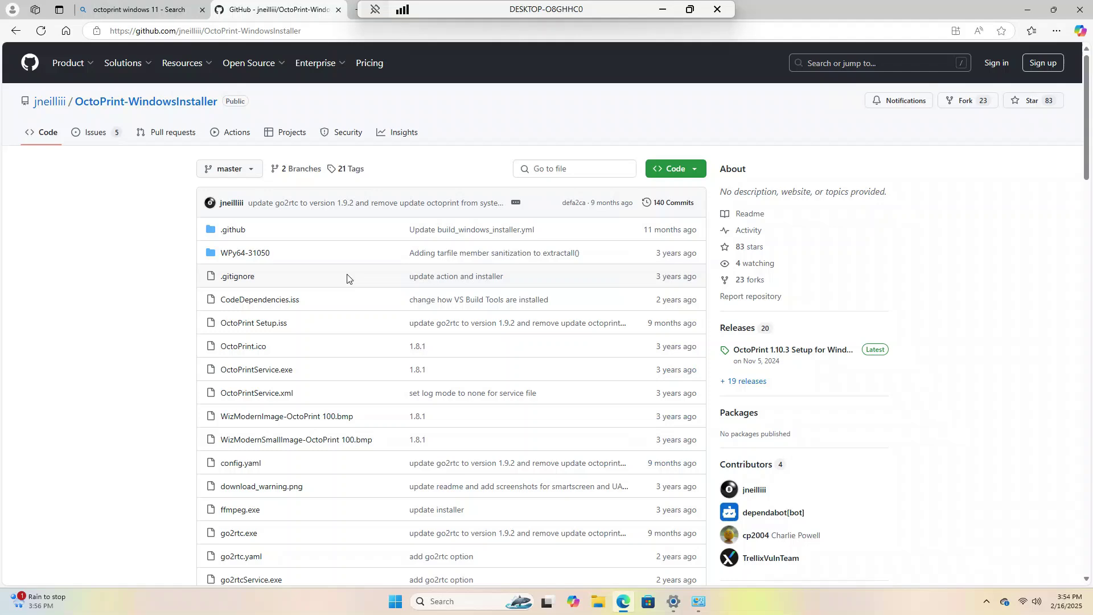
scroll(410, 301, down, 1)
scroll(410, 301, down, 1)
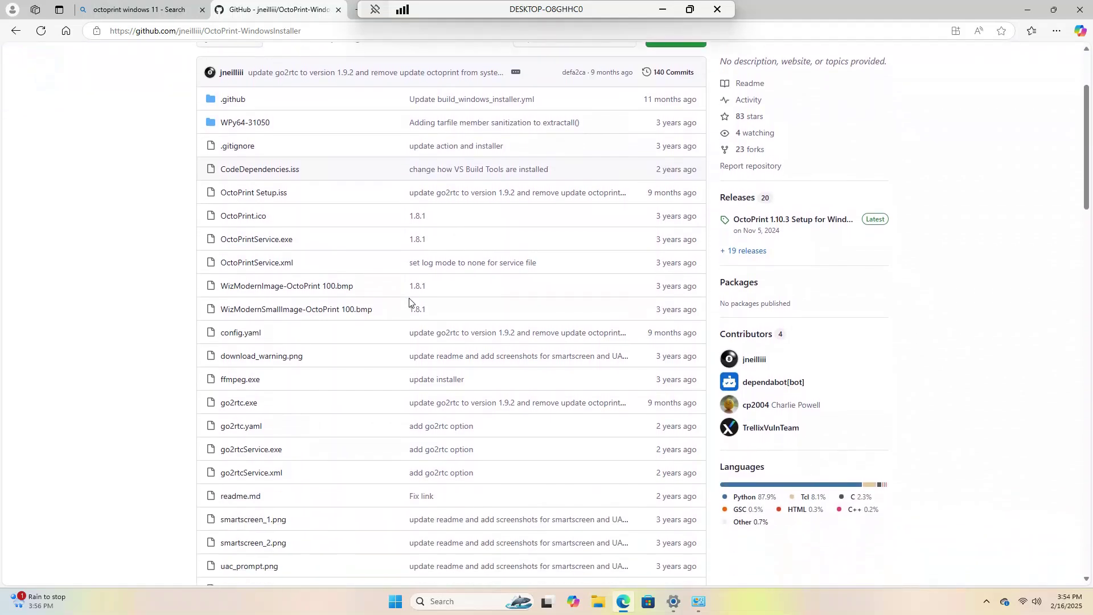
scroll(411, 301, down, 2)
scroll(410, 301, down, 1)
scroll(410, 301, down, 1)
scroll(410, 302, down, 1)
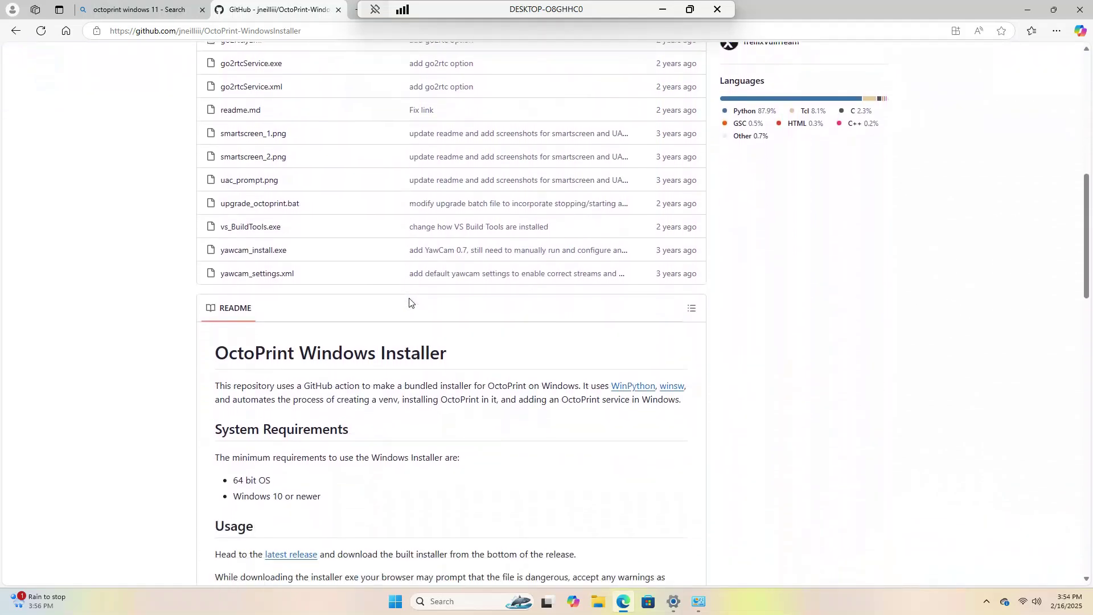
scroll(410, 301, down, 1)
scroll(411, 301, down, 1)
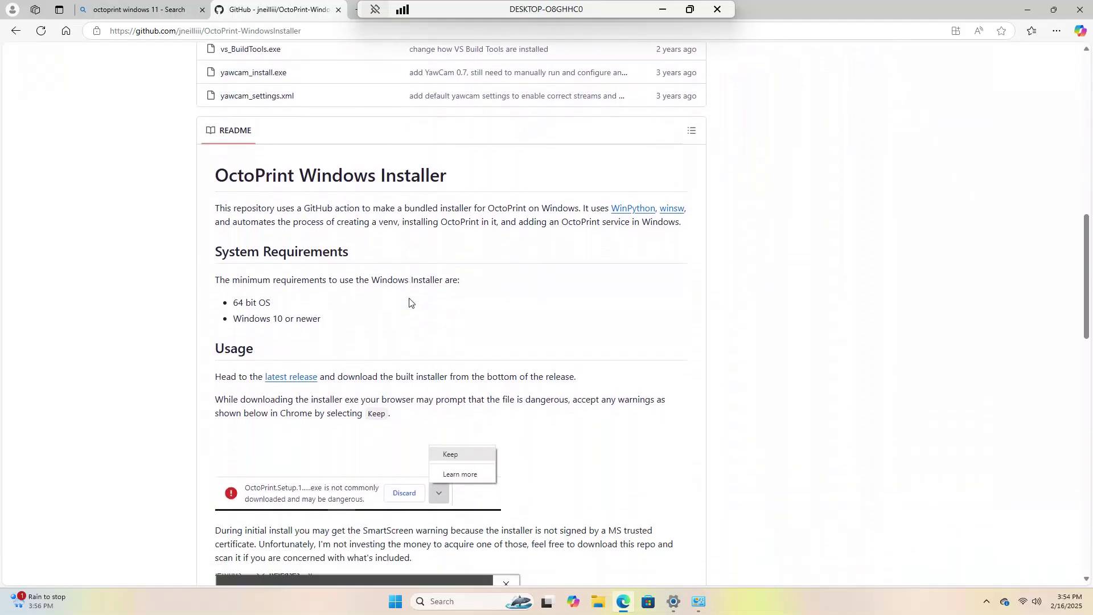
scroll(411, 301, down, 1)
scroll(410, 301, down, 1)
scroll(410, 299, down, 1)
scroll(411, 298, down, 2)
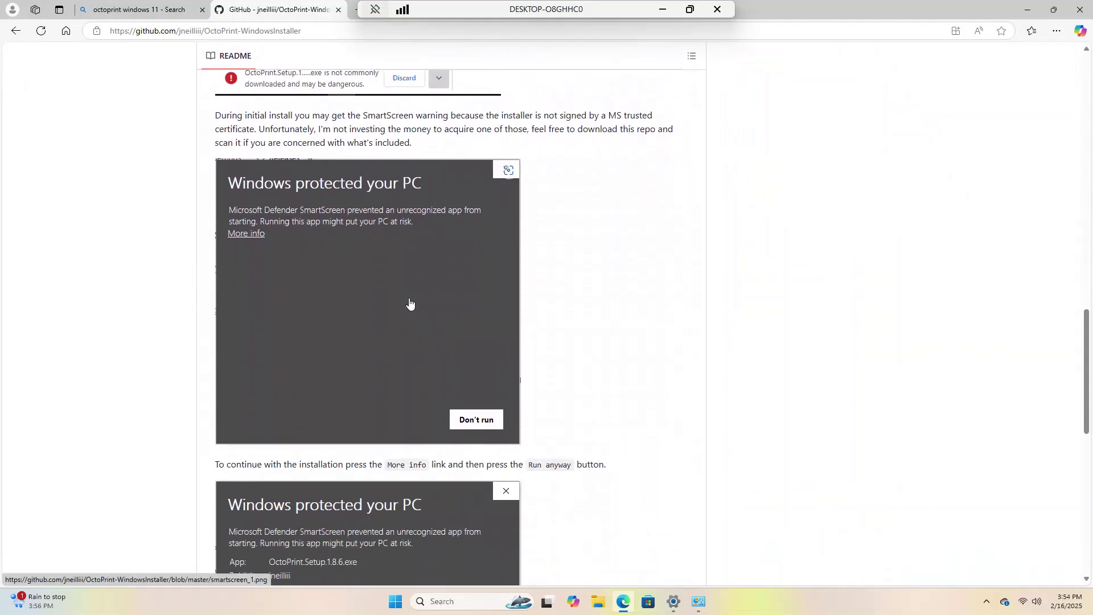
scroll(411, 298, down, 1)
scroll(410, 299, down, 2)
scroll(410, 302, down, 3)
scroll(409, 302, down, 1)
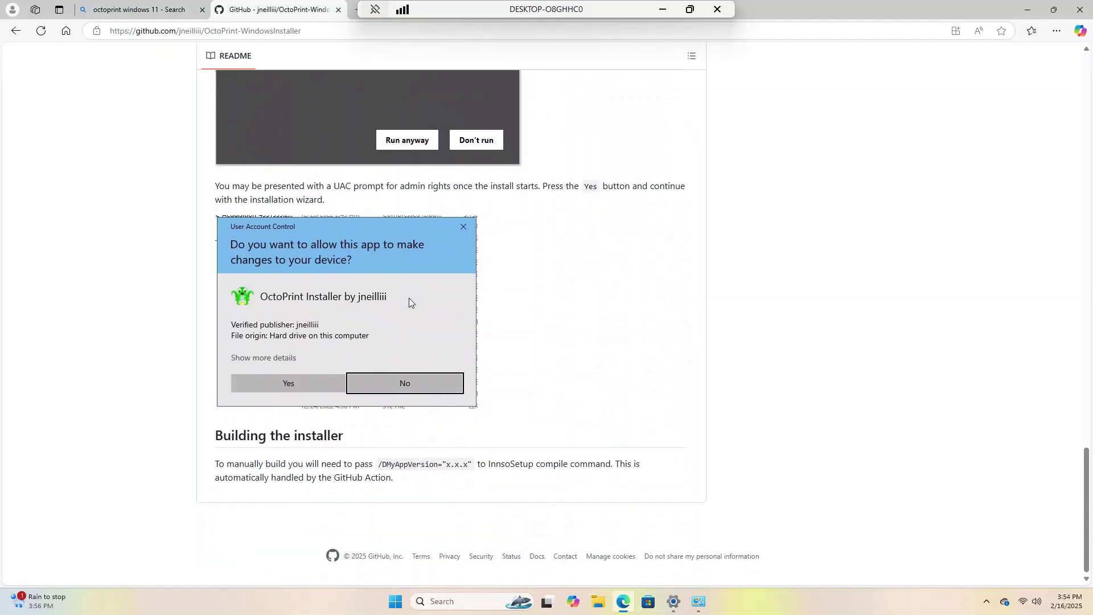
scroll(410, 301, up, 1)
scroll(410, 301, up, 4)
scroll(409, 302, up, 5)
scroll(409, 302, up, 4)
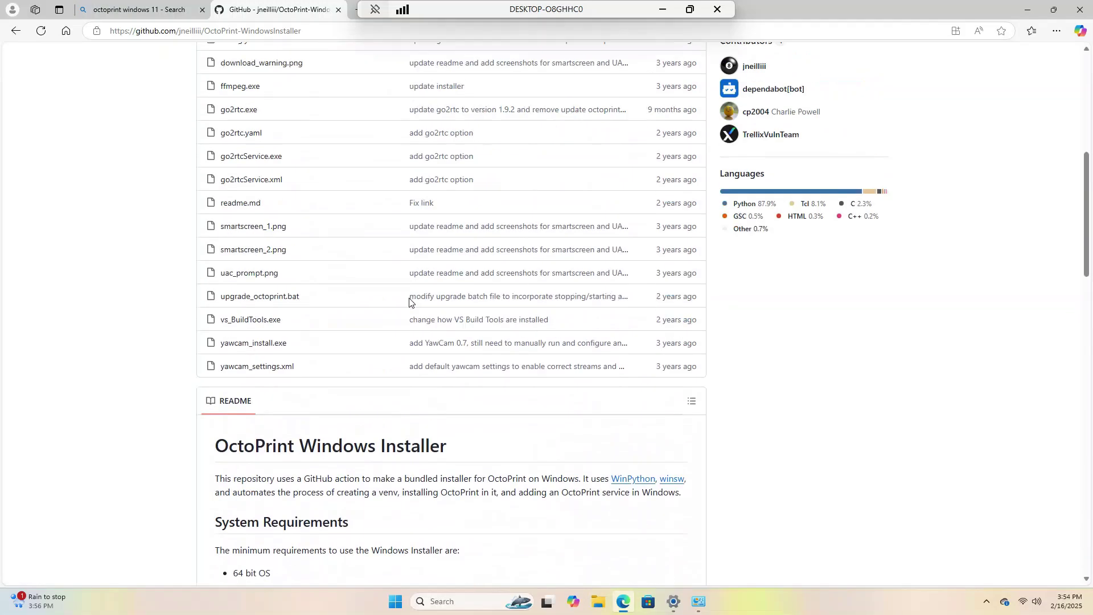
scroll(409, 302, up, 2)
scroll(410, 303, up, 2)
scroll(409, 302, up, 1)
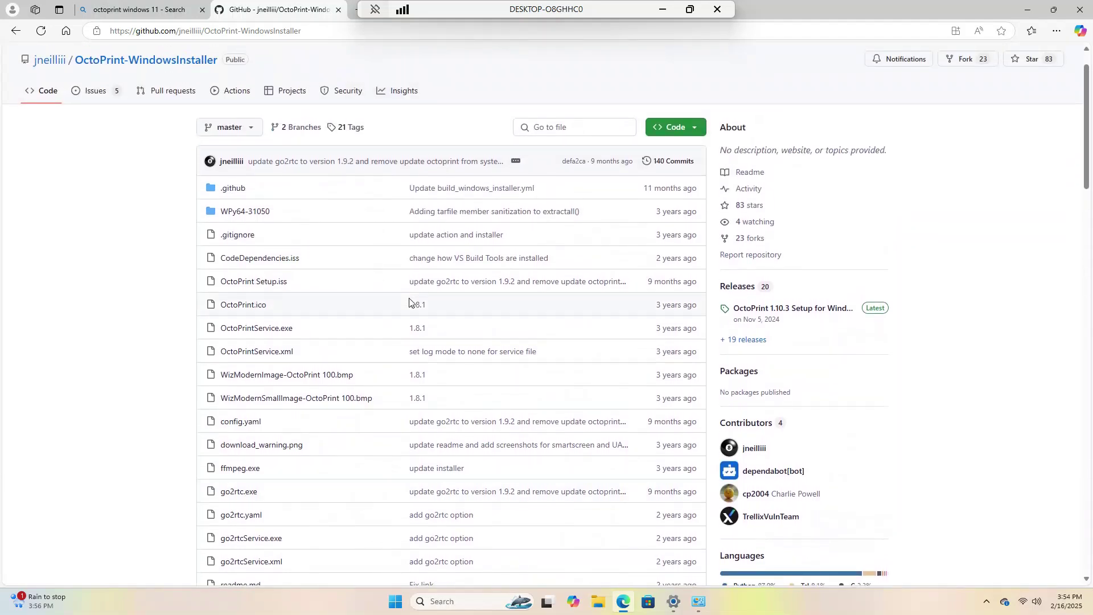
scroll(409, 301, down, 1)
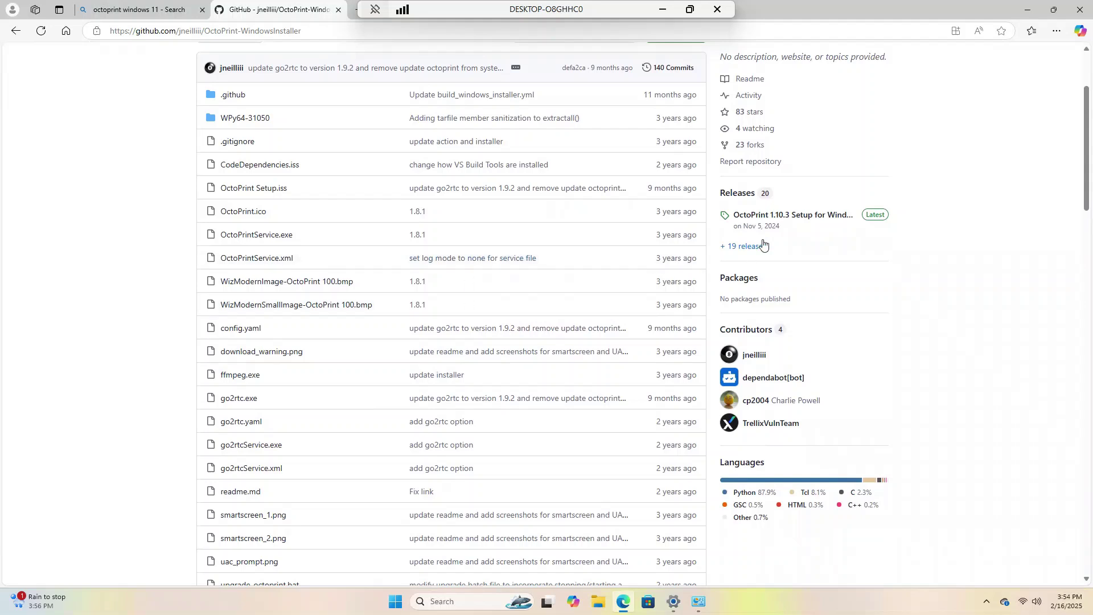
Step: Download OctoPrint.Setup.1.10.3.exe from the repository's latest 1.10.3 release
click(770, 214)
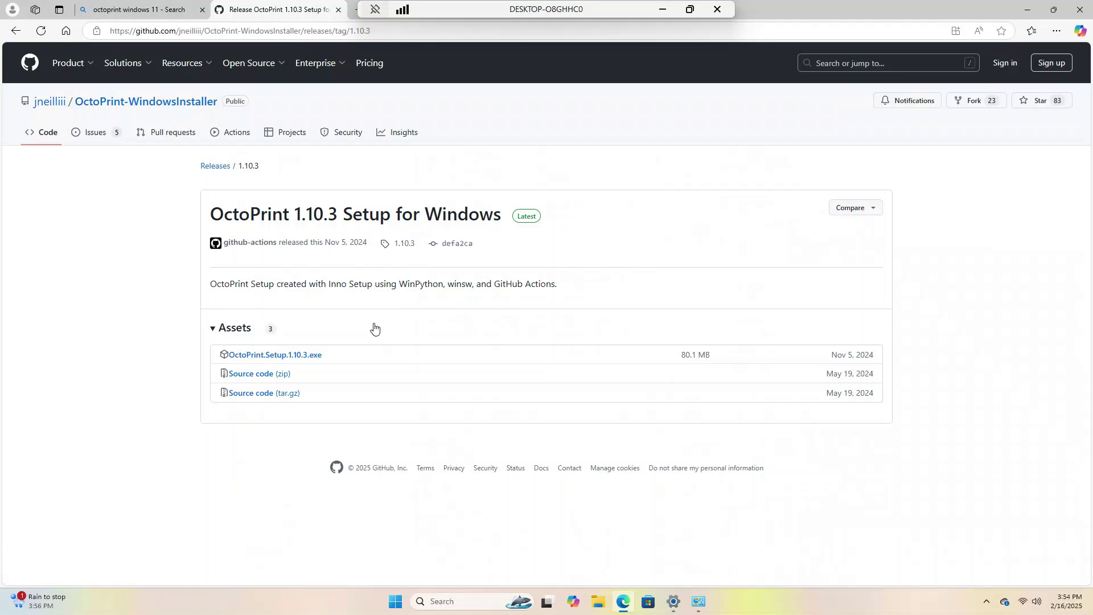
click(257, 360)
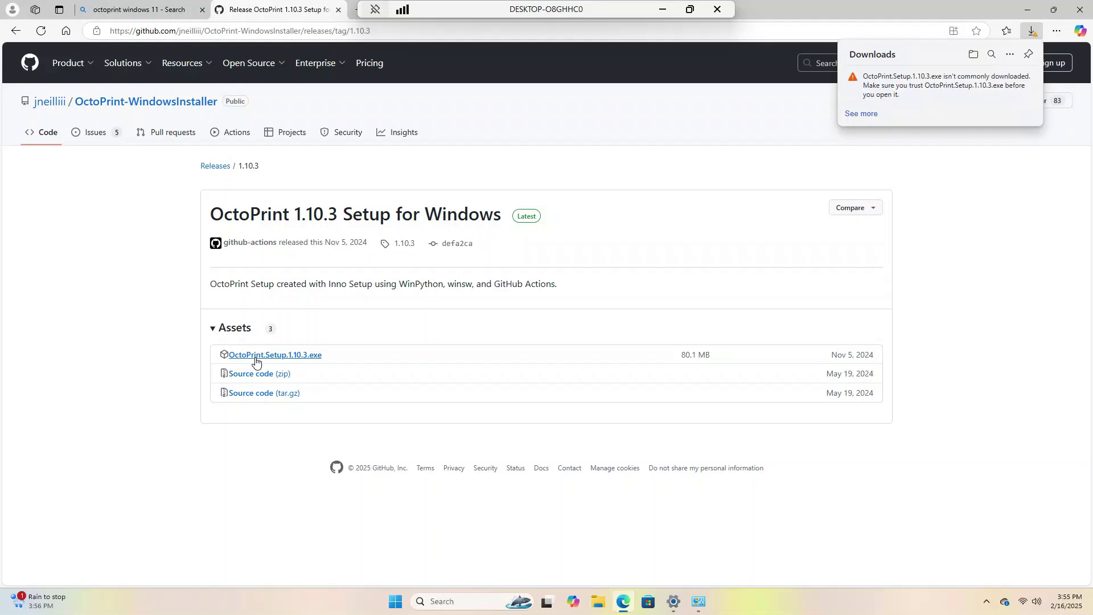
Step: Keep the SmartScreen-flagged OctoPrint.Setup.1.10.3.exe via Keep, then Keep anyway in Downloads
click(873, 118)
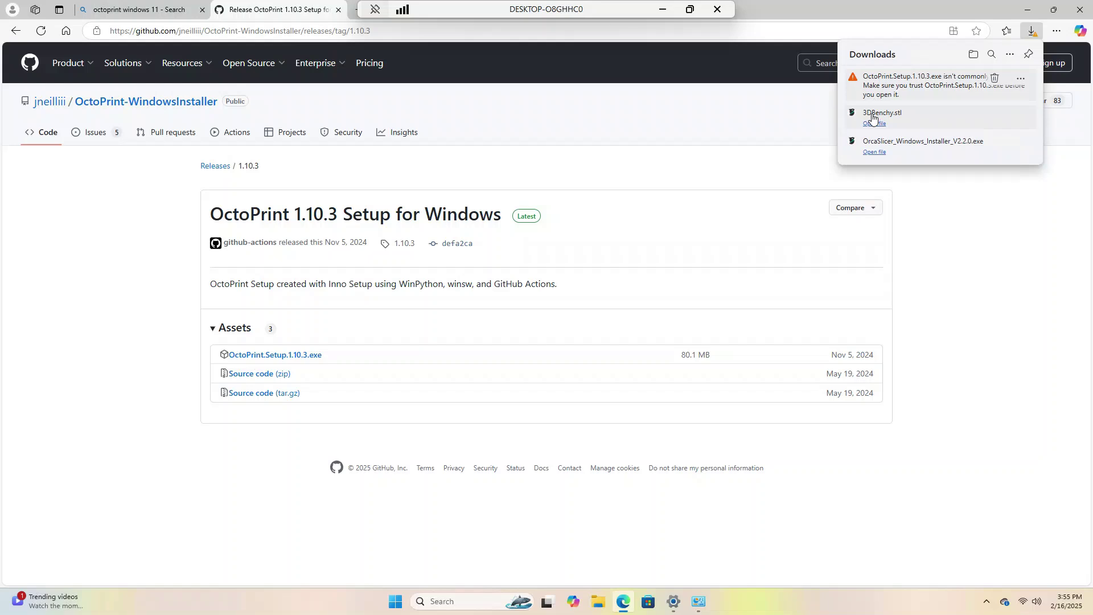
click(1022, 79)
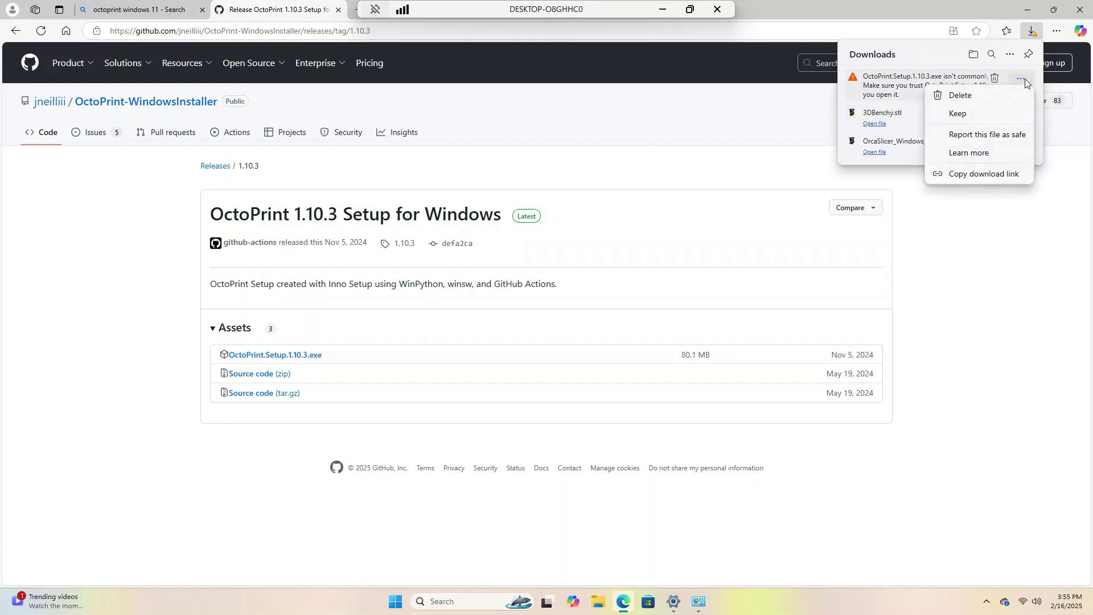
click(995, 113)
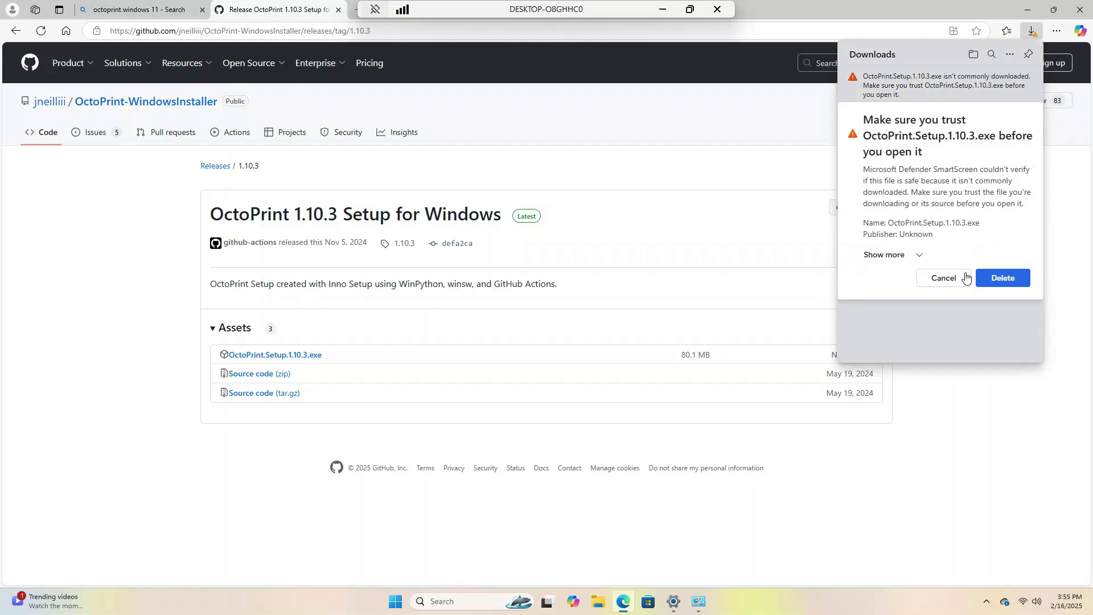
click(914, 255)
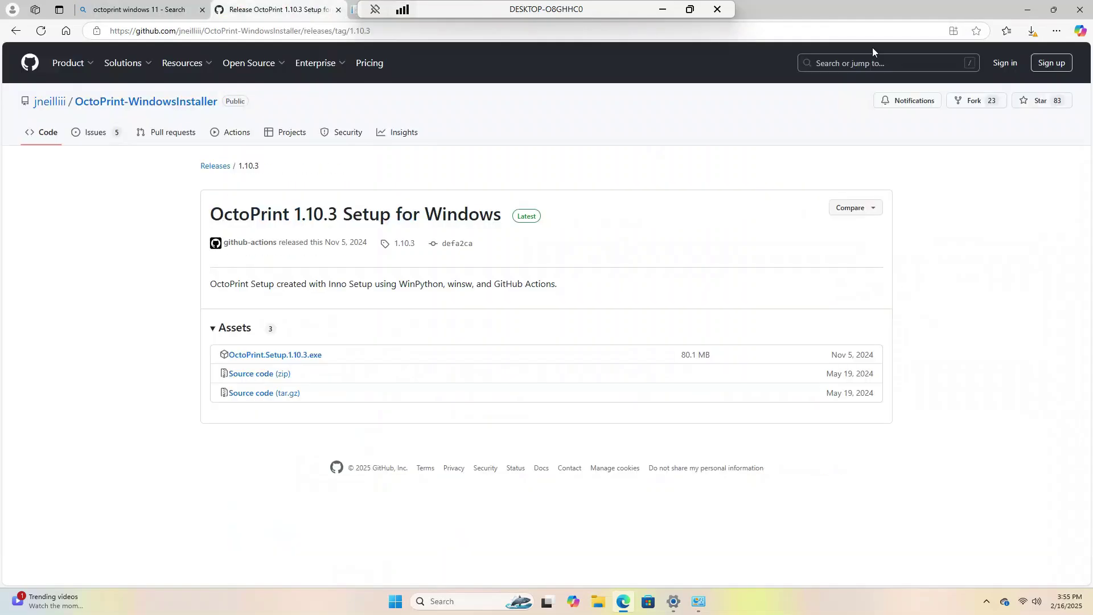
click(1032, 31)
click(1022, 79)
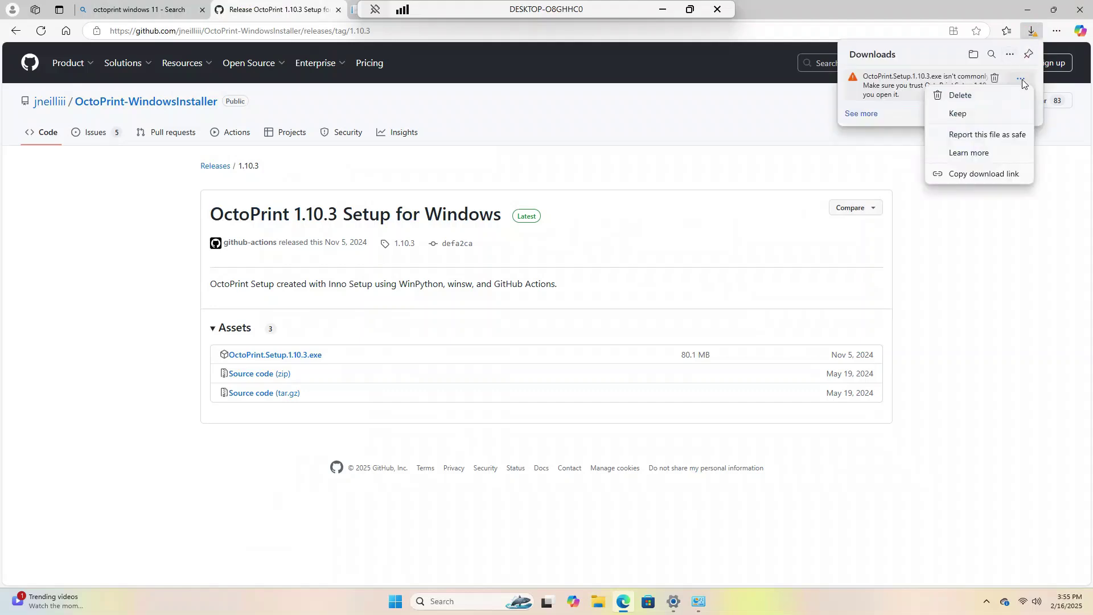
click(995, 117)
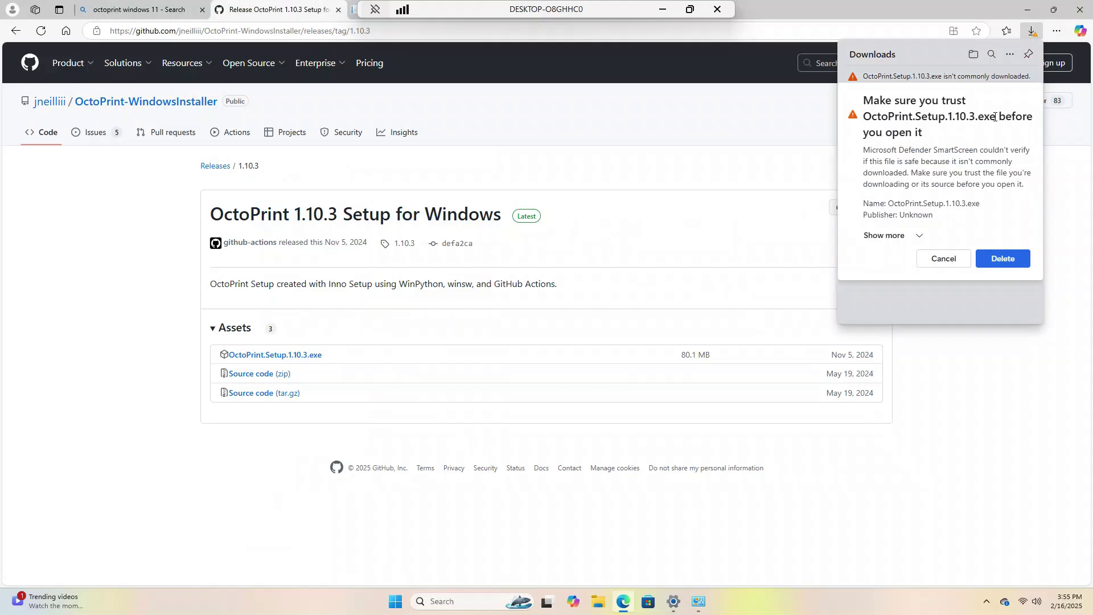
click(915, 237)
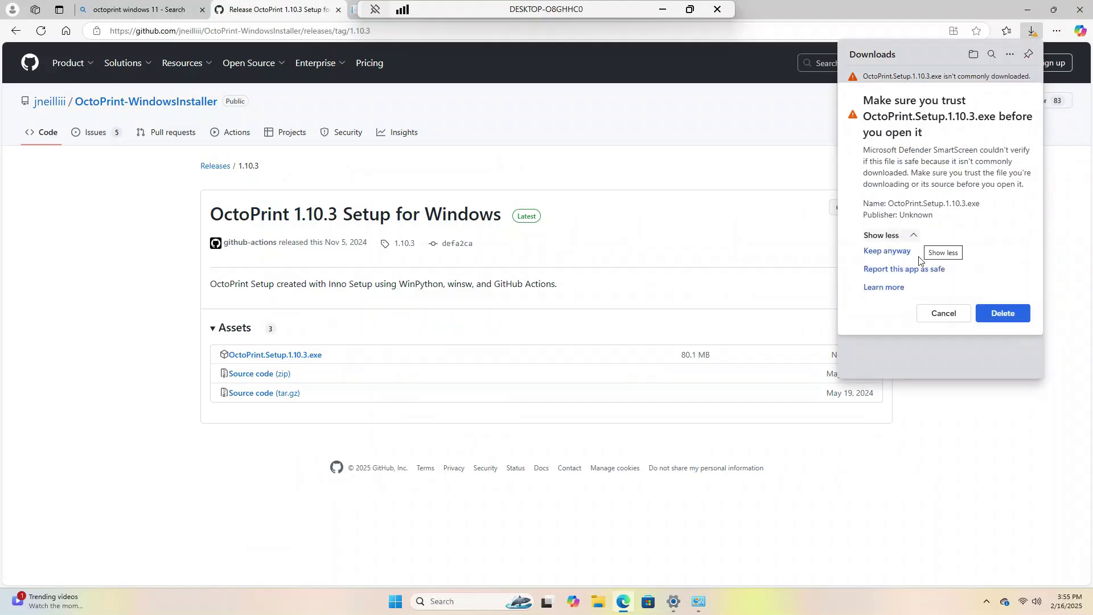
click(902, 252)
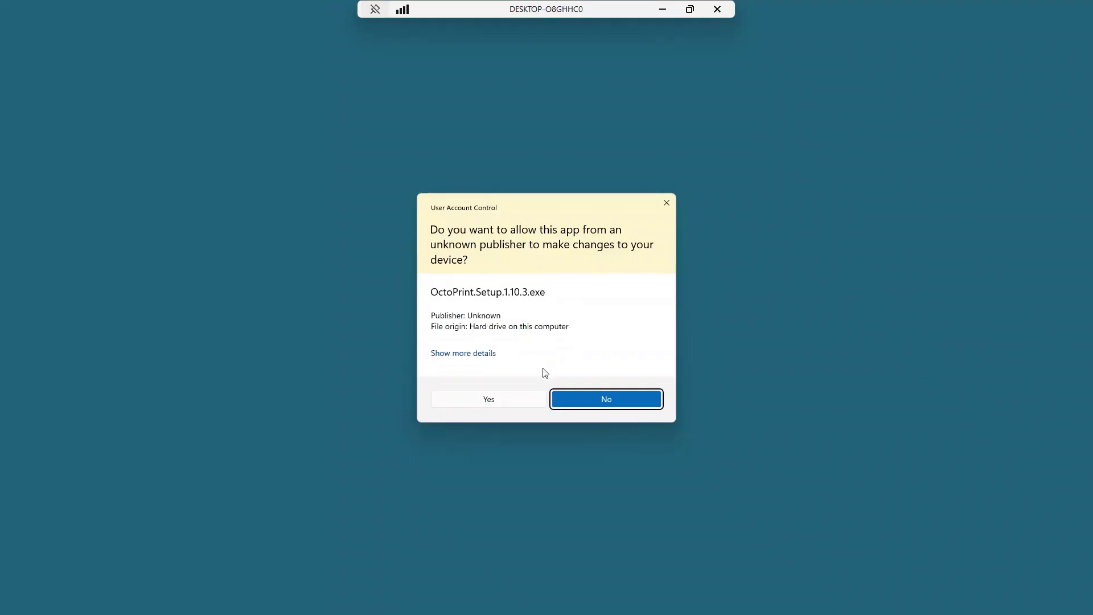
Step: Approve the User Account Control prompt for the OctoPrint installer
click(523, 400)
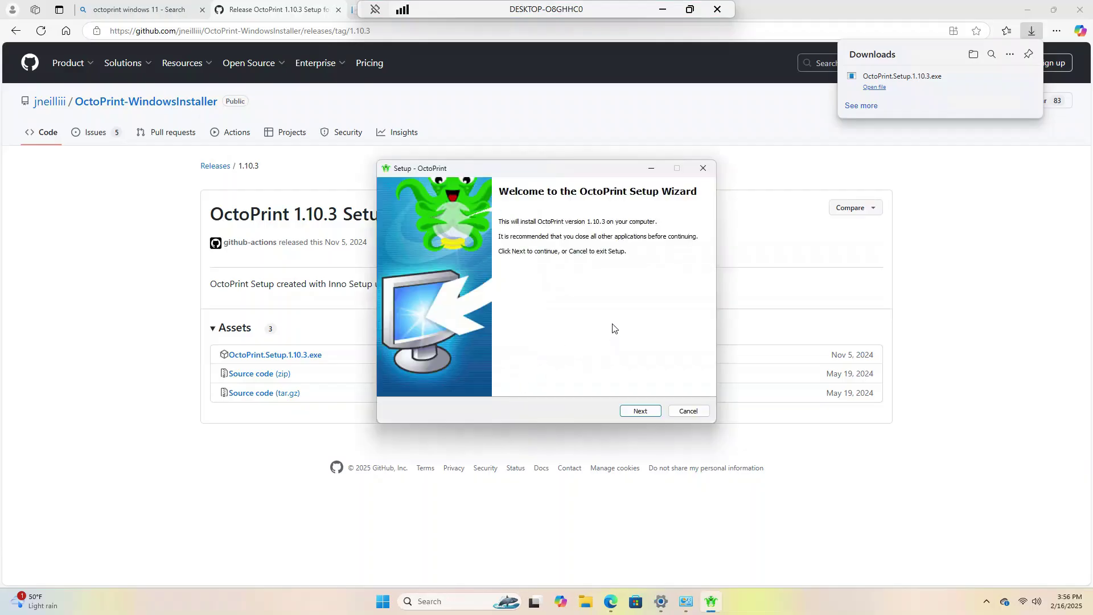
Step: Go past the welcome page, keeping the default port, C:\OctoPrint folder and default data folder
click(656, 412)
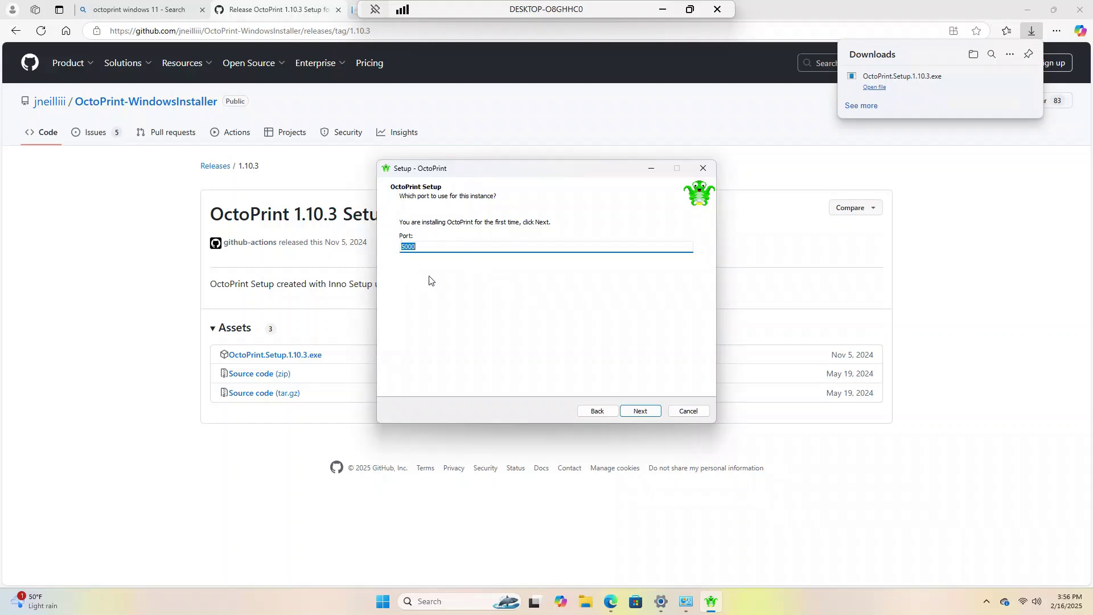
click(629, 412)
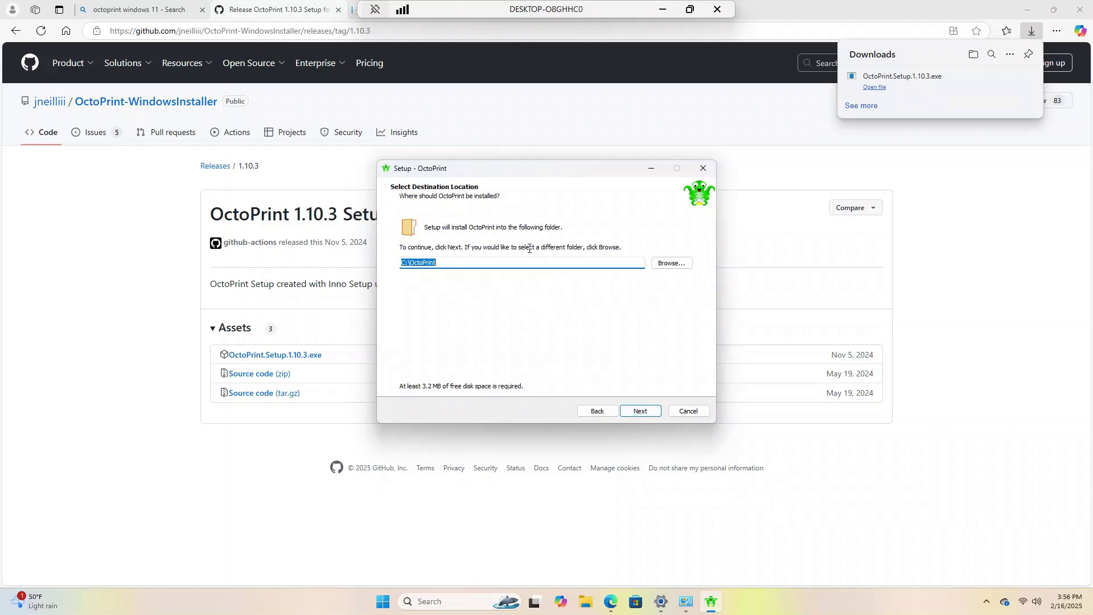
click(640, 410)
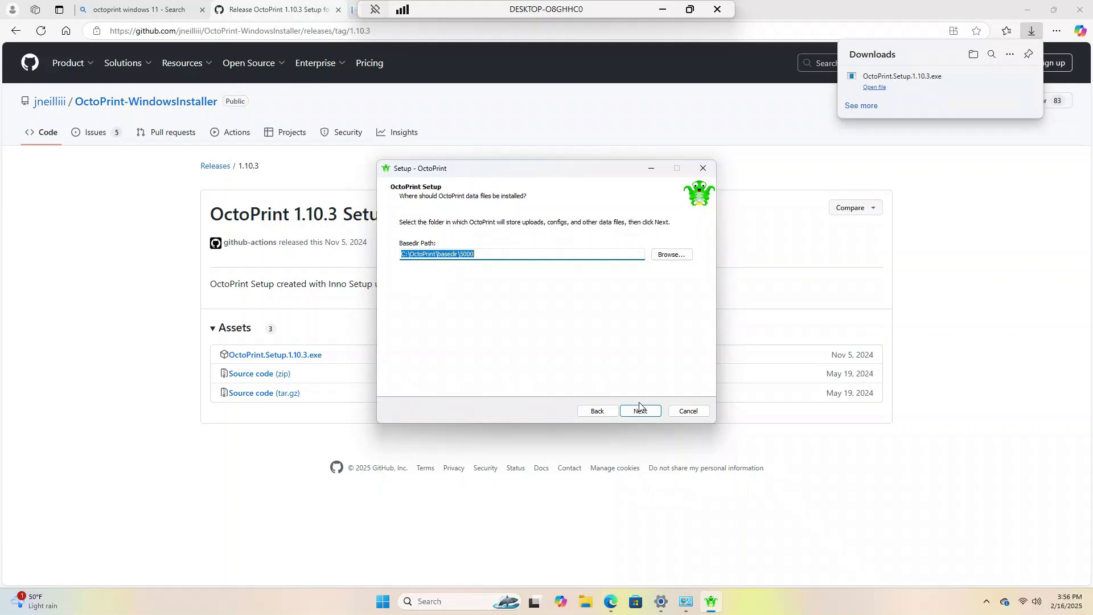
click(639, 410)
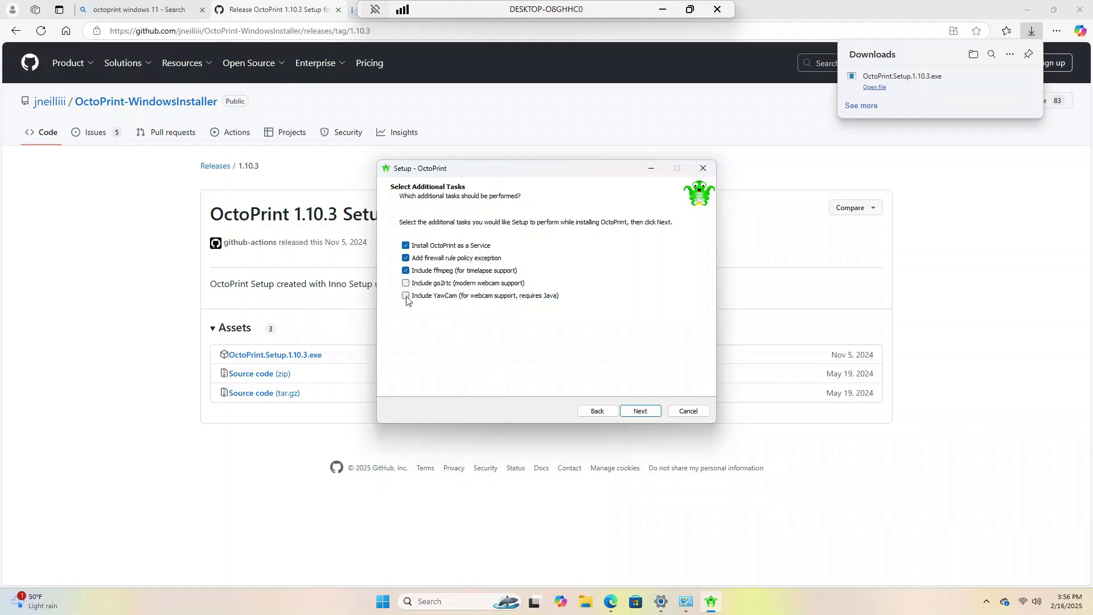
Step: Include YawCam with IP 192.168.86.38 and begin the OctoPrint installation
click(407, 297)
click(638, 411)
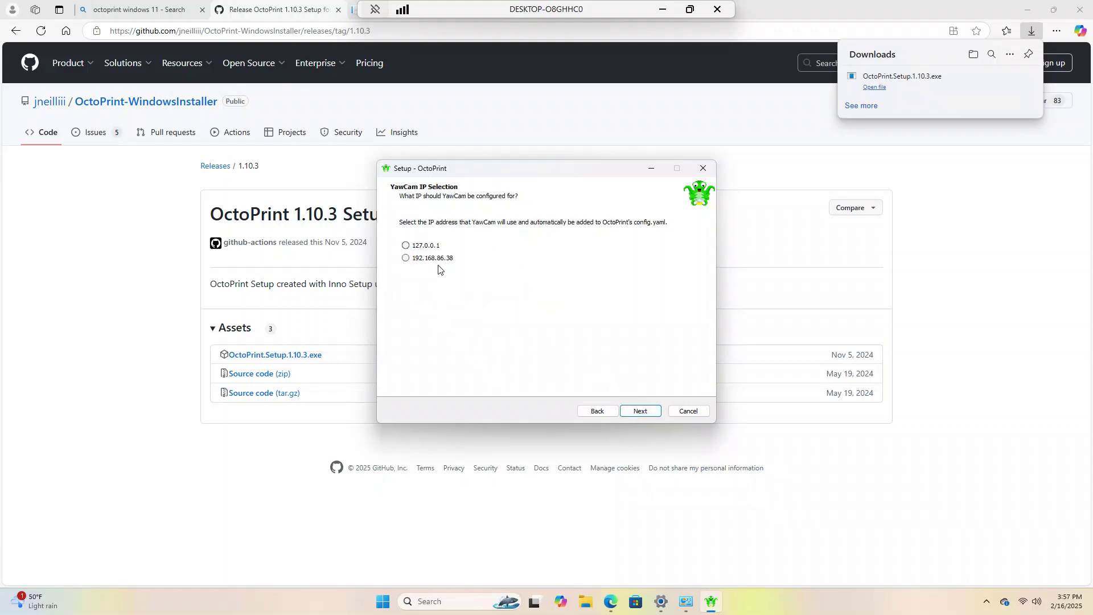
click(439, 264)
click(641, 412)
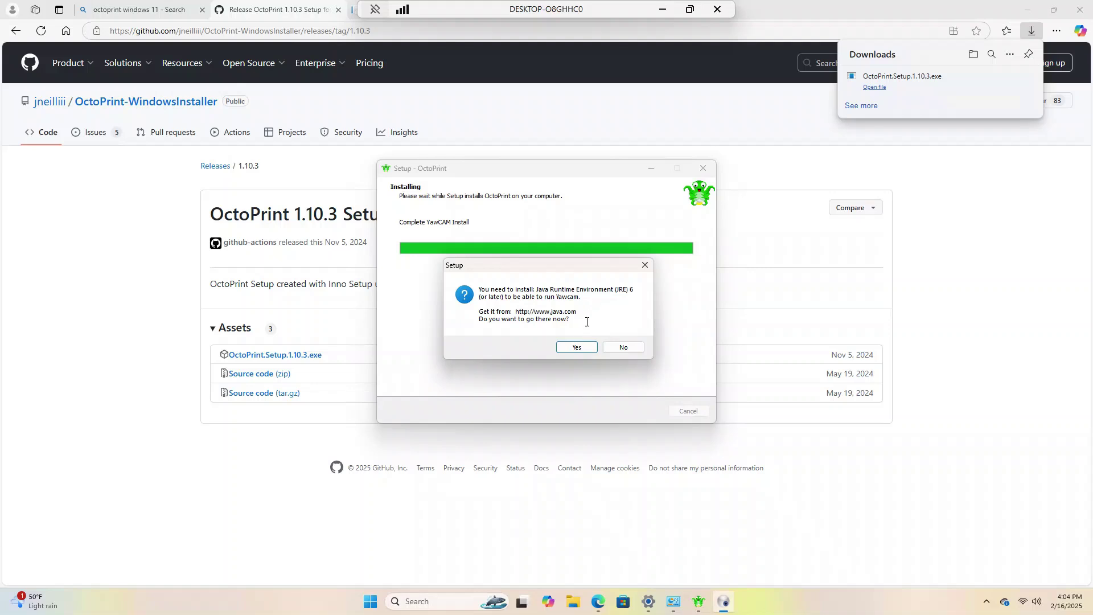
Step: Accept the Java prompt and download jre-8u441-windows-x64.exe from java.com's desktop download page
click(578, 347)
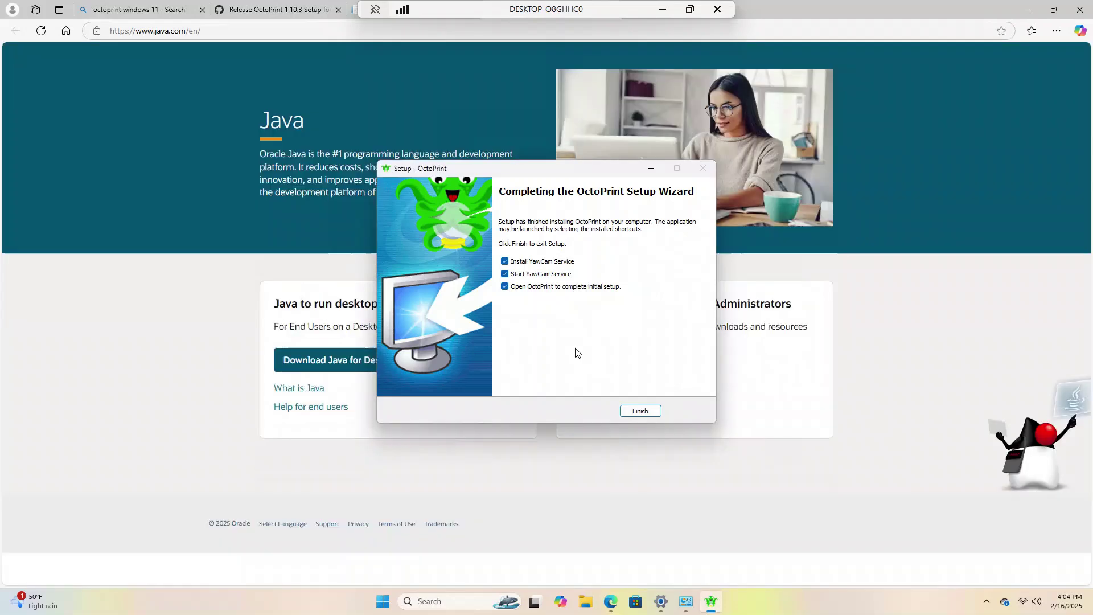
mouse_move(579, 166)
mouse_down()
mouse_move(725, 141)
mouse_move(777, 98)
mouse_up()
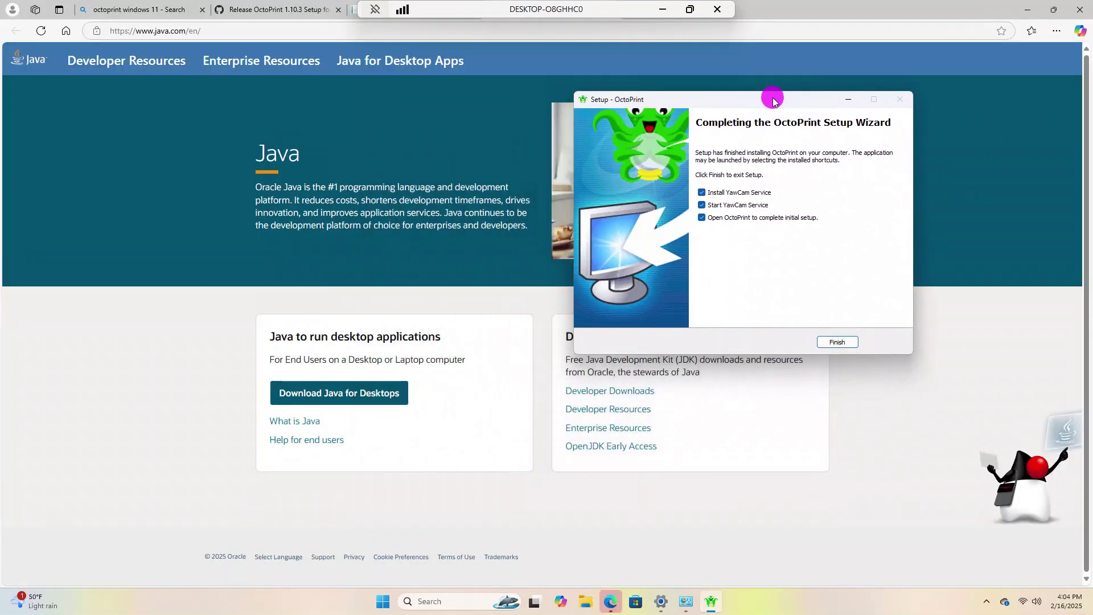
click(364, 397)
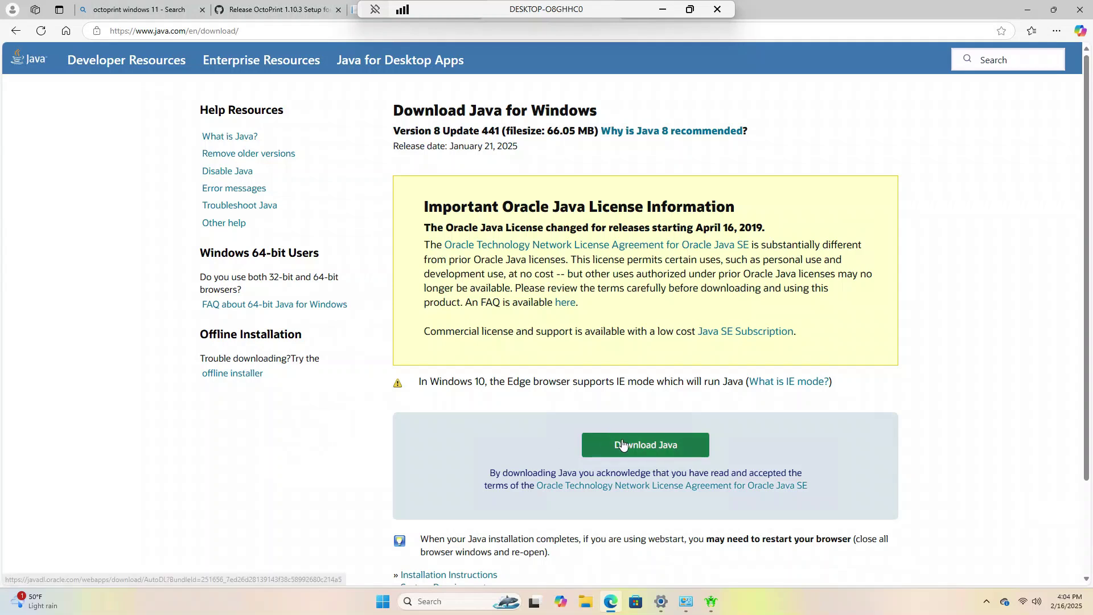
click(622, 445)
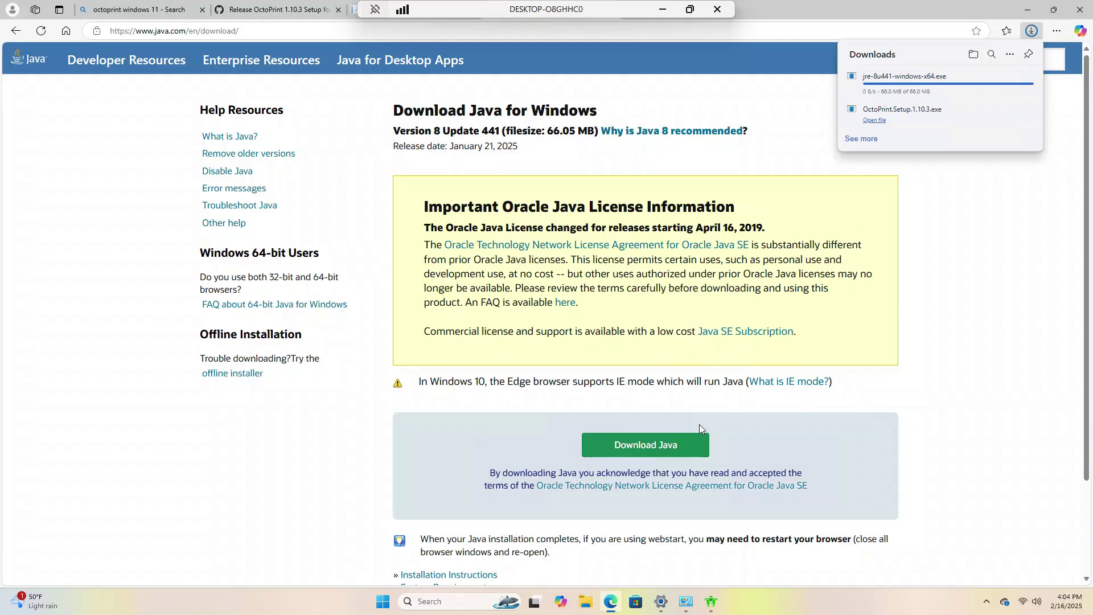
Step: Run jre-8u441-windows-x64.exe, approve UAC, install Java 8 Update 441, then close Java Setup
click(876, 88)
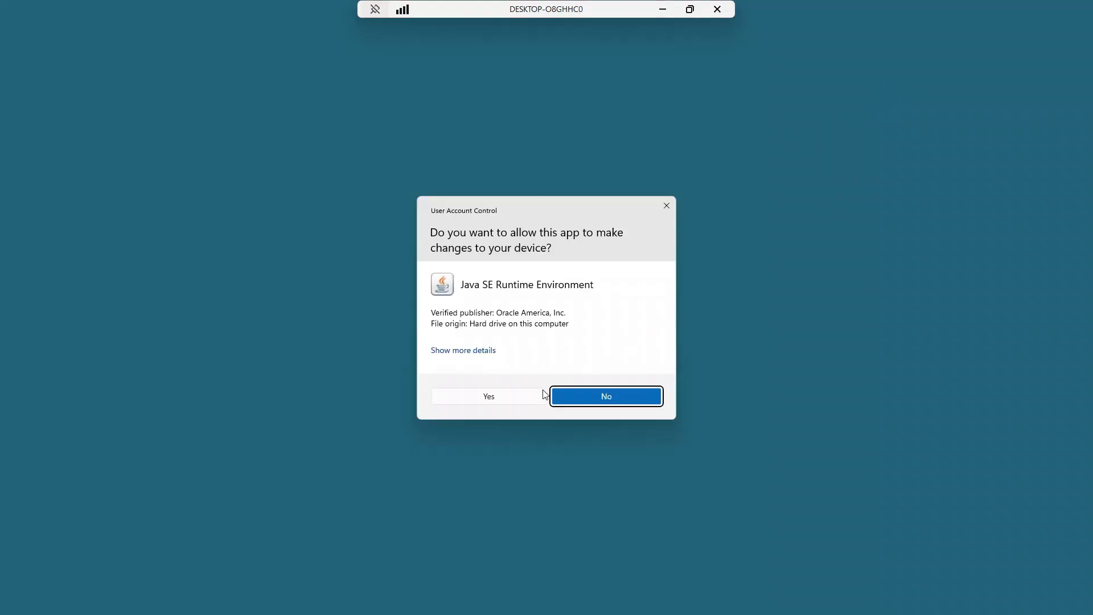
click(533, 401)
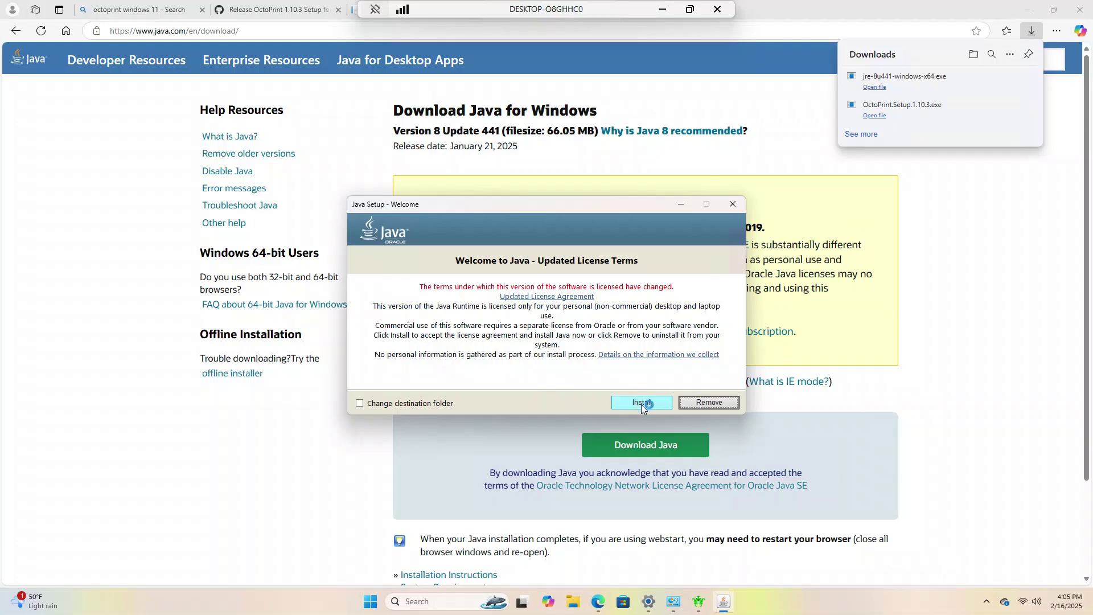
click(659, 403)
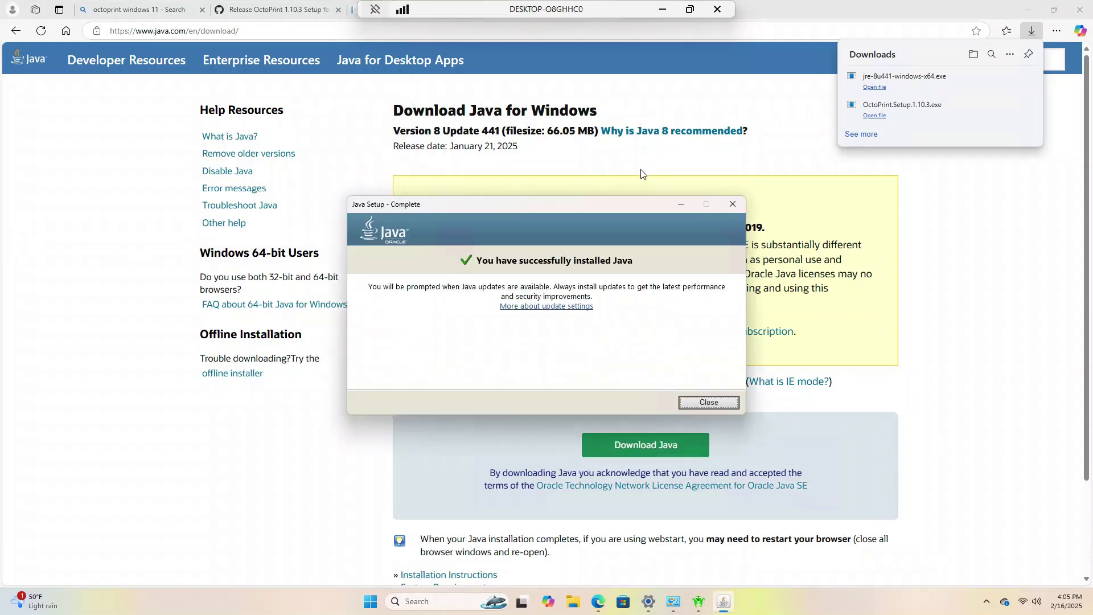
click(713, 402)
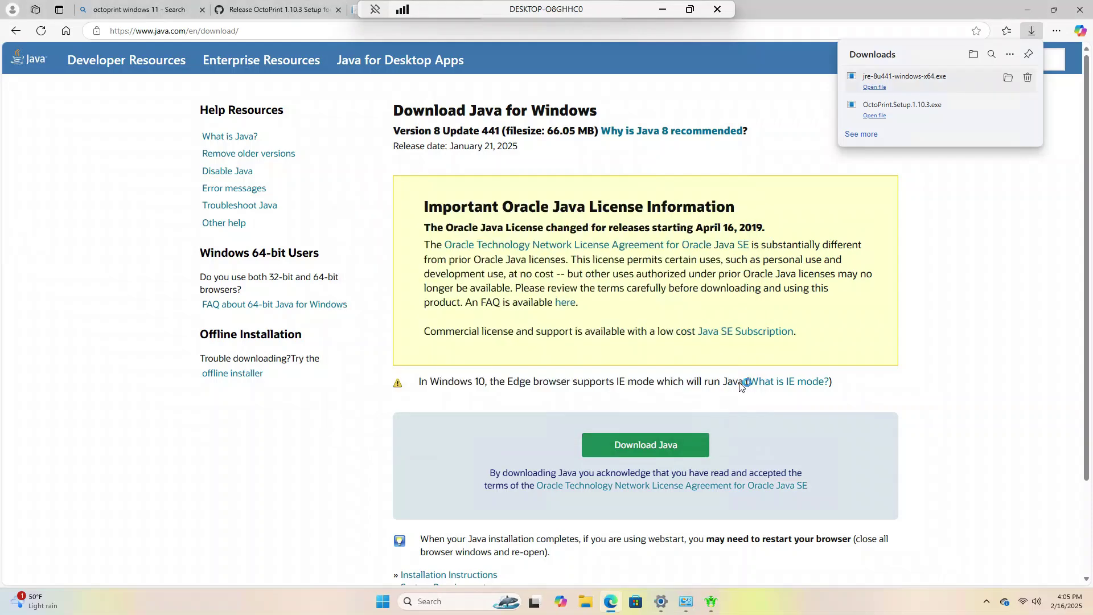
click(1028, 10)
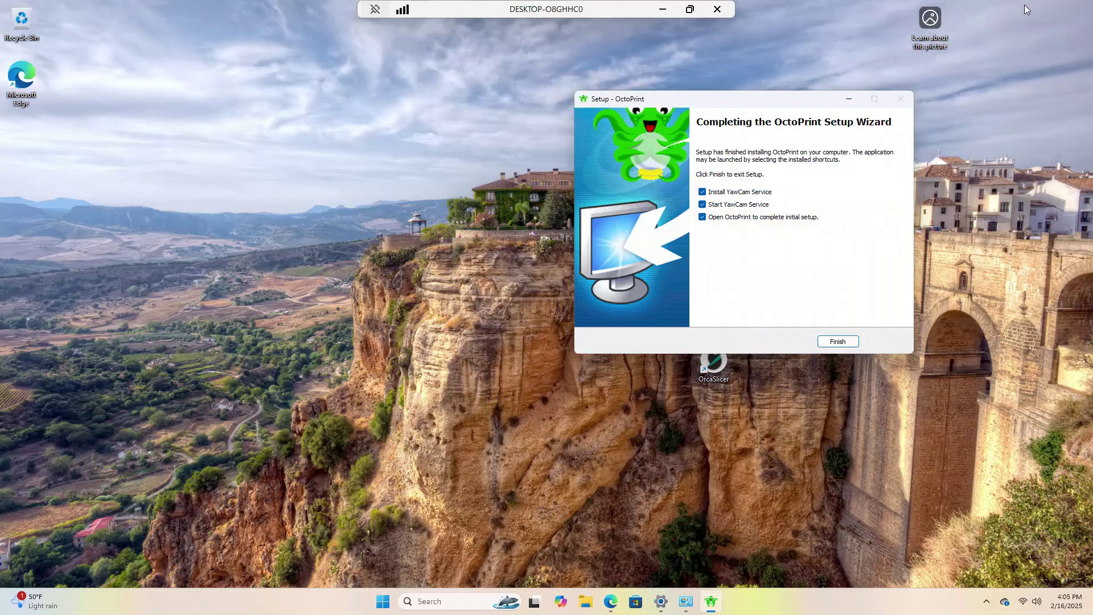
Step: Finish OctoPrint Setup with the YawCam service and open-for-initial-setup options left ticked
click(838, 343)
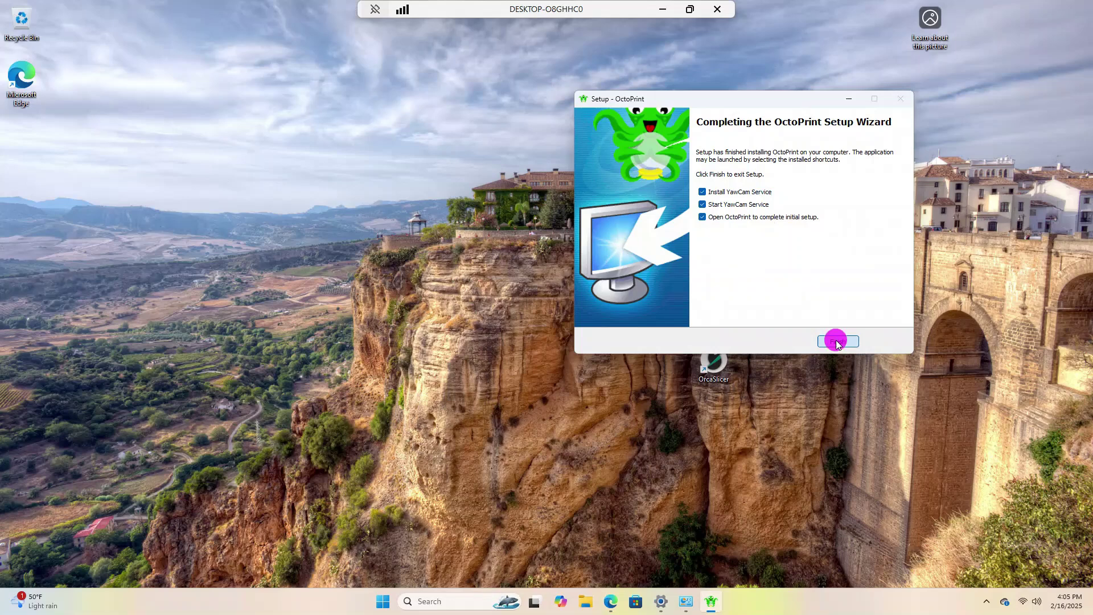